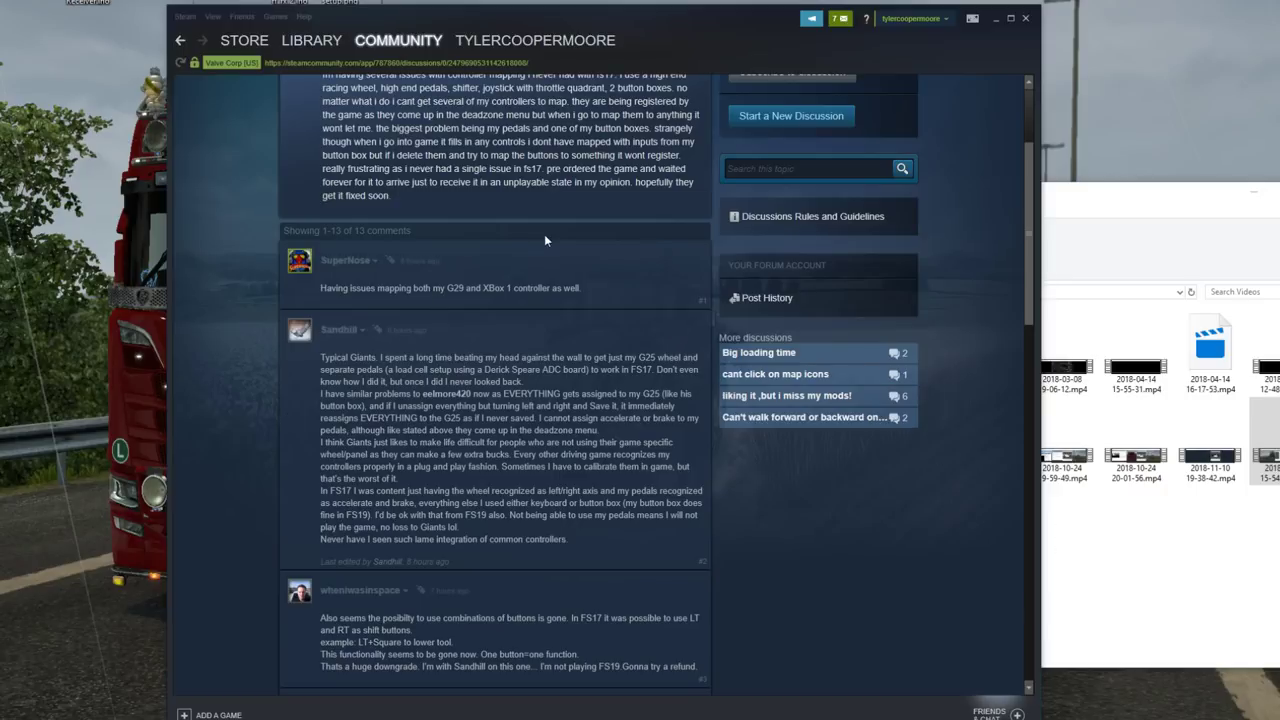
# - Scroll the General Settings page down and back up to review its options
pyautogui.scroll(-5, 456, 146)
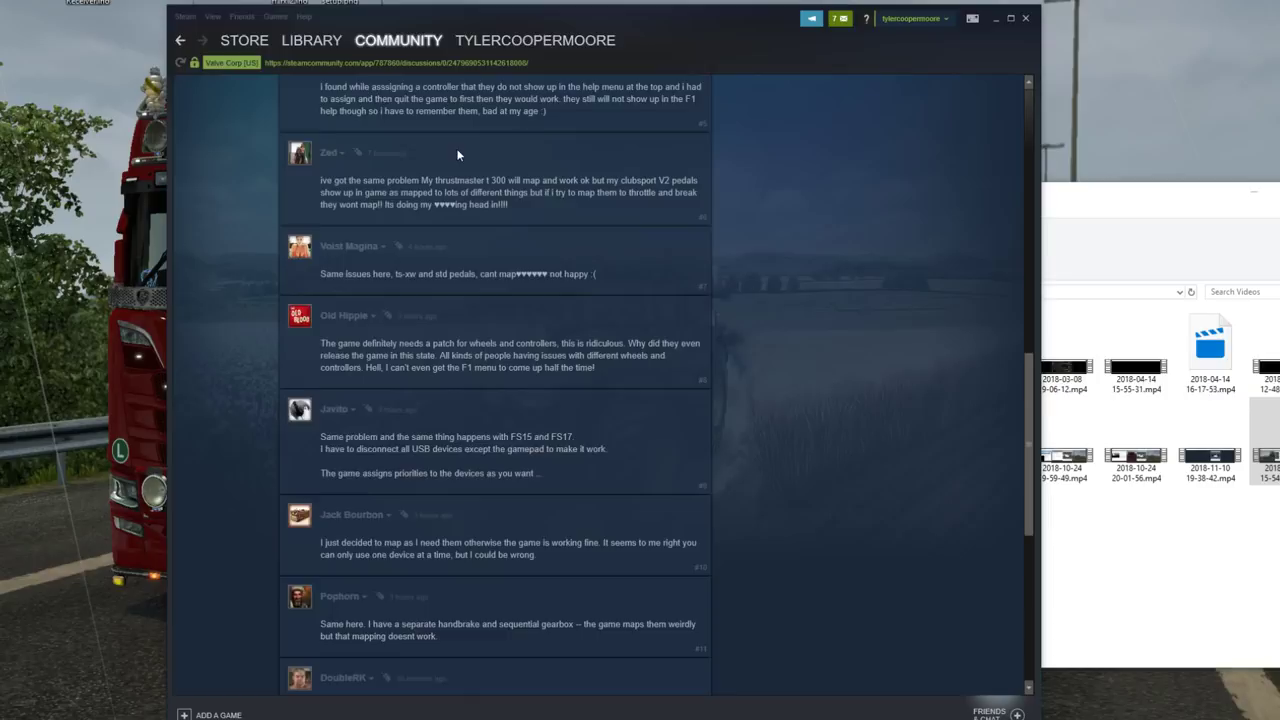
pyautogui.scroll(10, 456, 148)
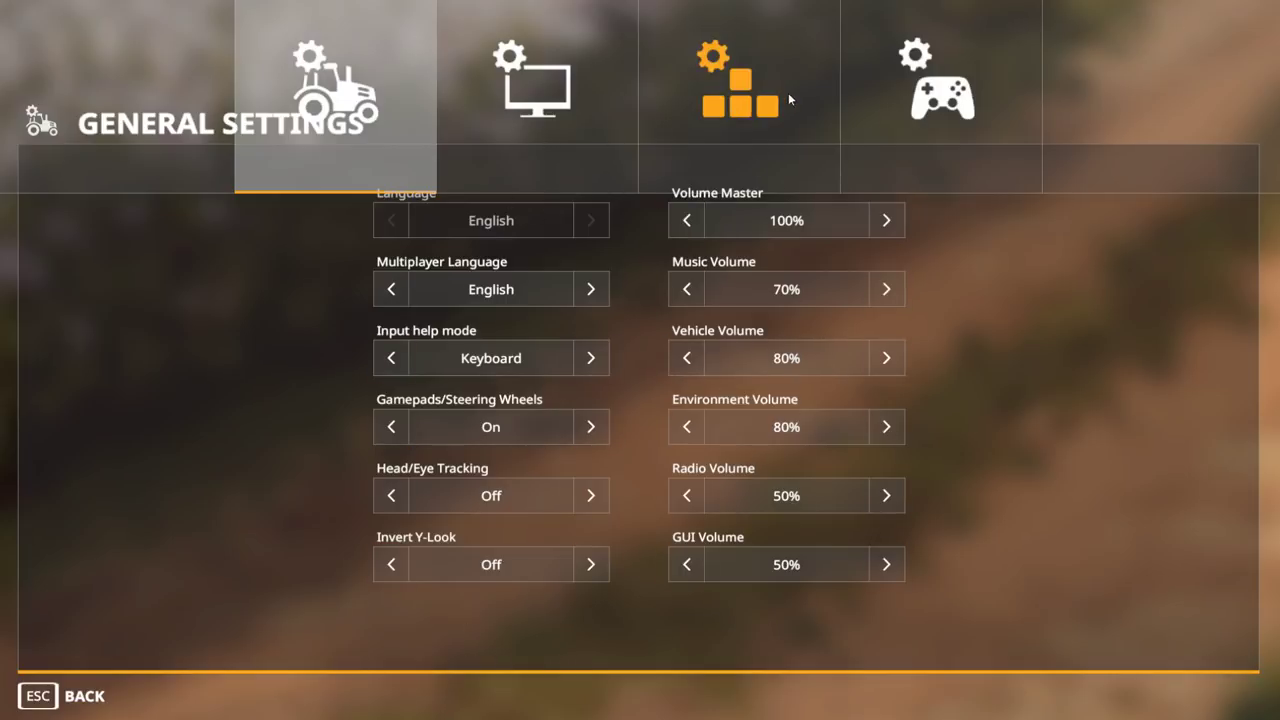
# - Lower the G920 wheel's Axis 1 deadzone from 14% to 0% and save it
pyautogui.click(935, 95)
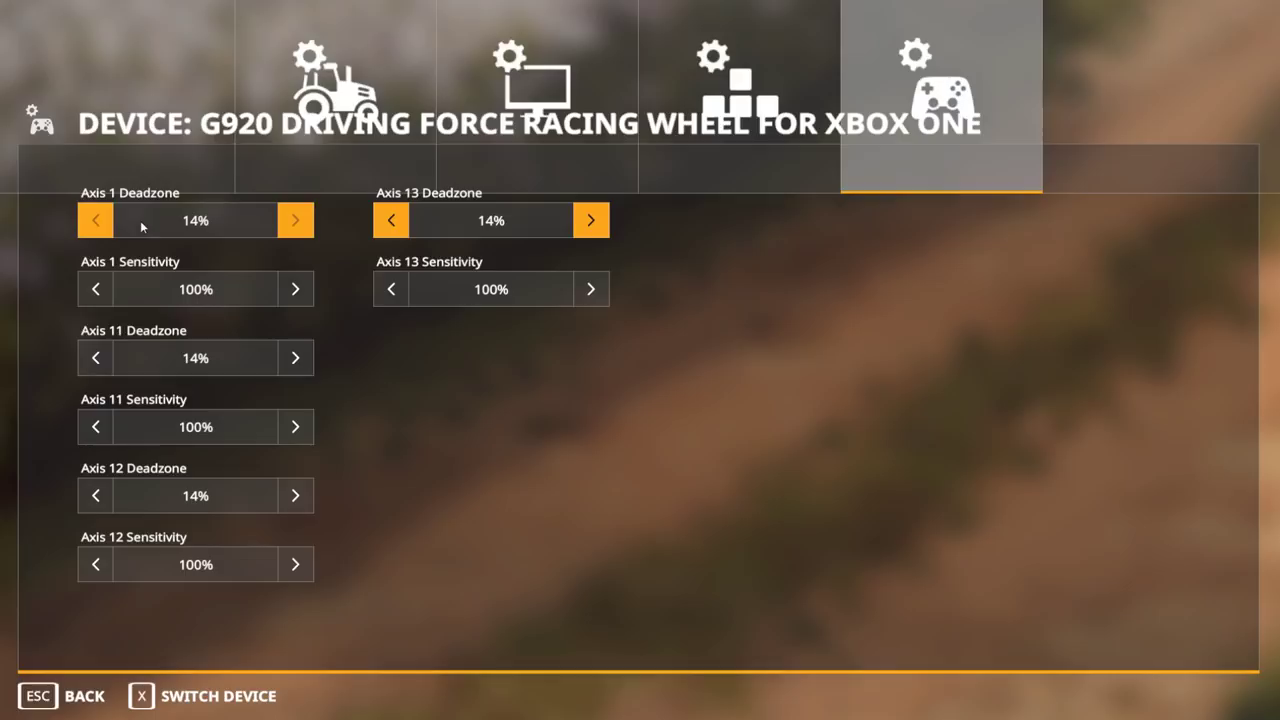
pyautogui.click(97, 222)
pyautogui.click(97, 222)
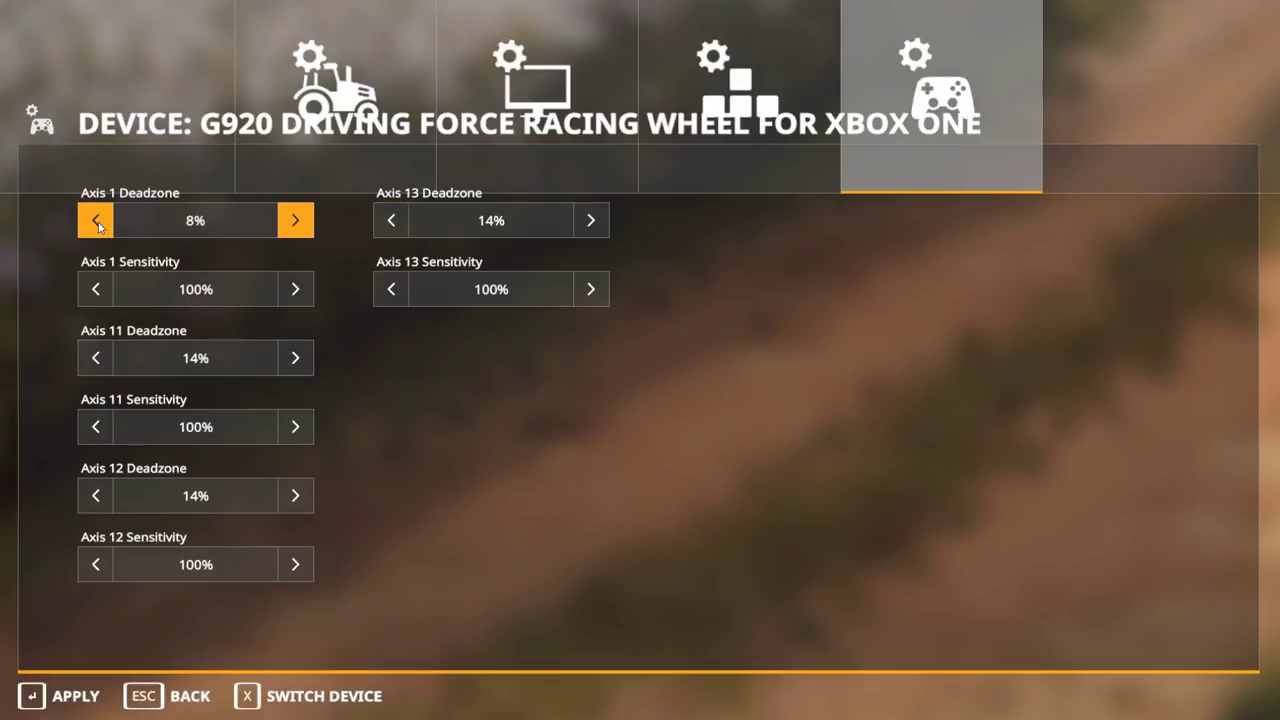
pyautogui.click(97, 222)
pyautogui.click(97, 222)
pyautogui.press('Return')
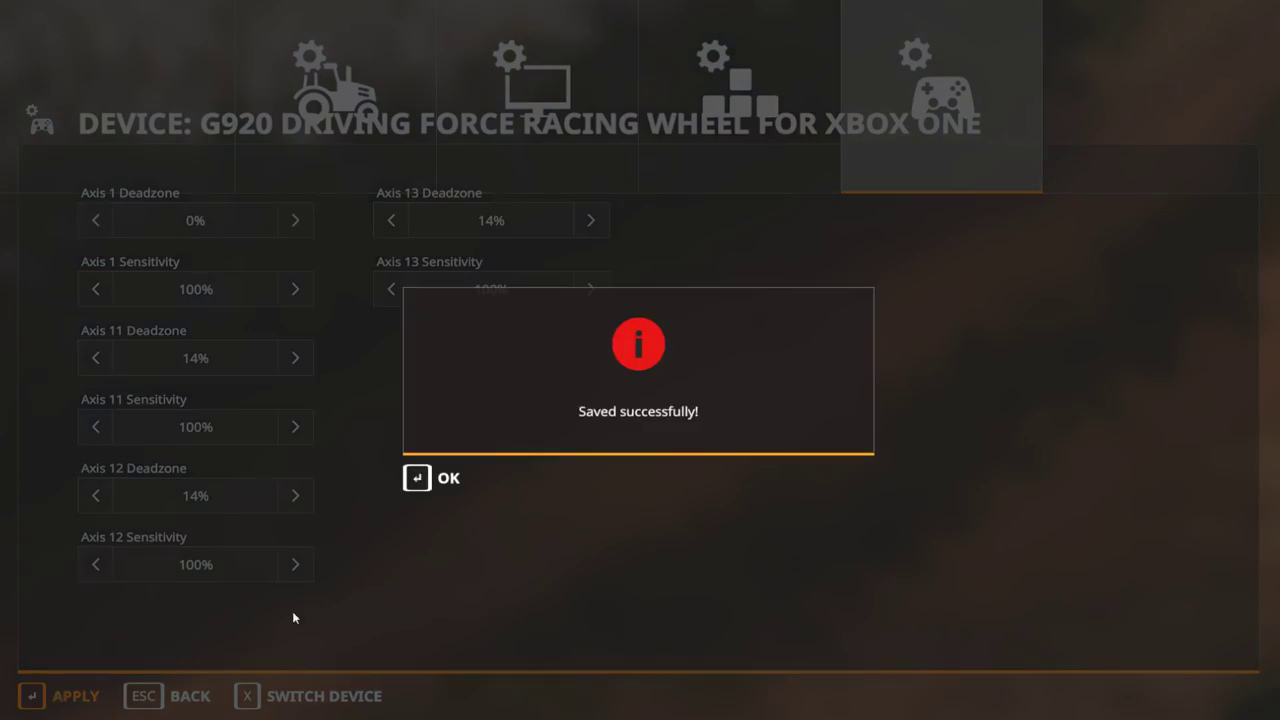
pyautogui.click(449, 485)
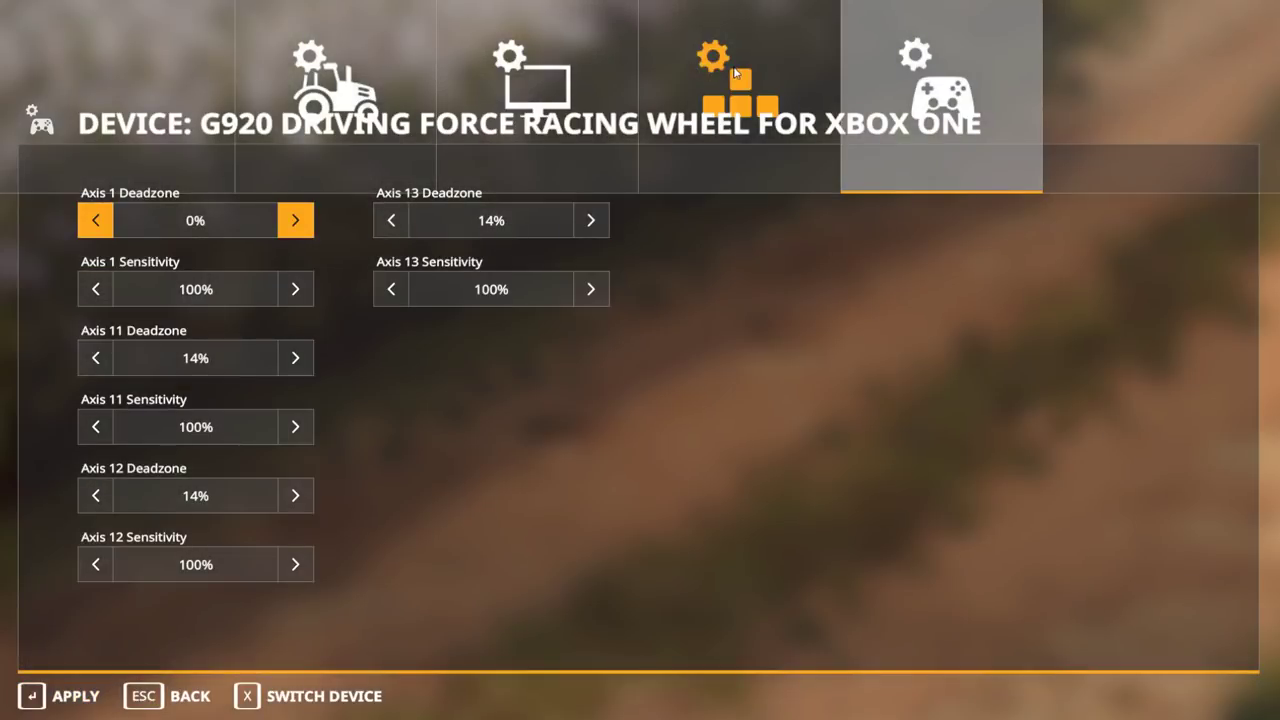
# - Show the controls list with its gamepad bindings for the wheel and panel
pyautogui.click(736, 75)
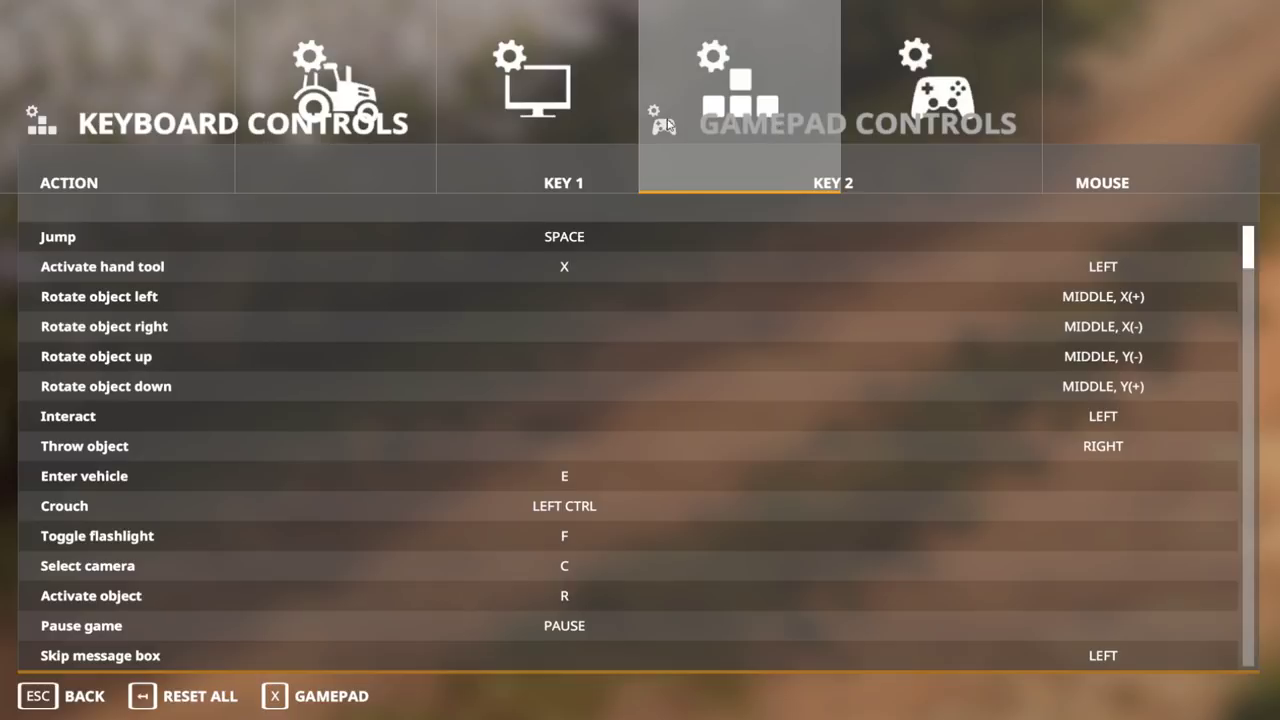
pyautogui.click(731, 126)
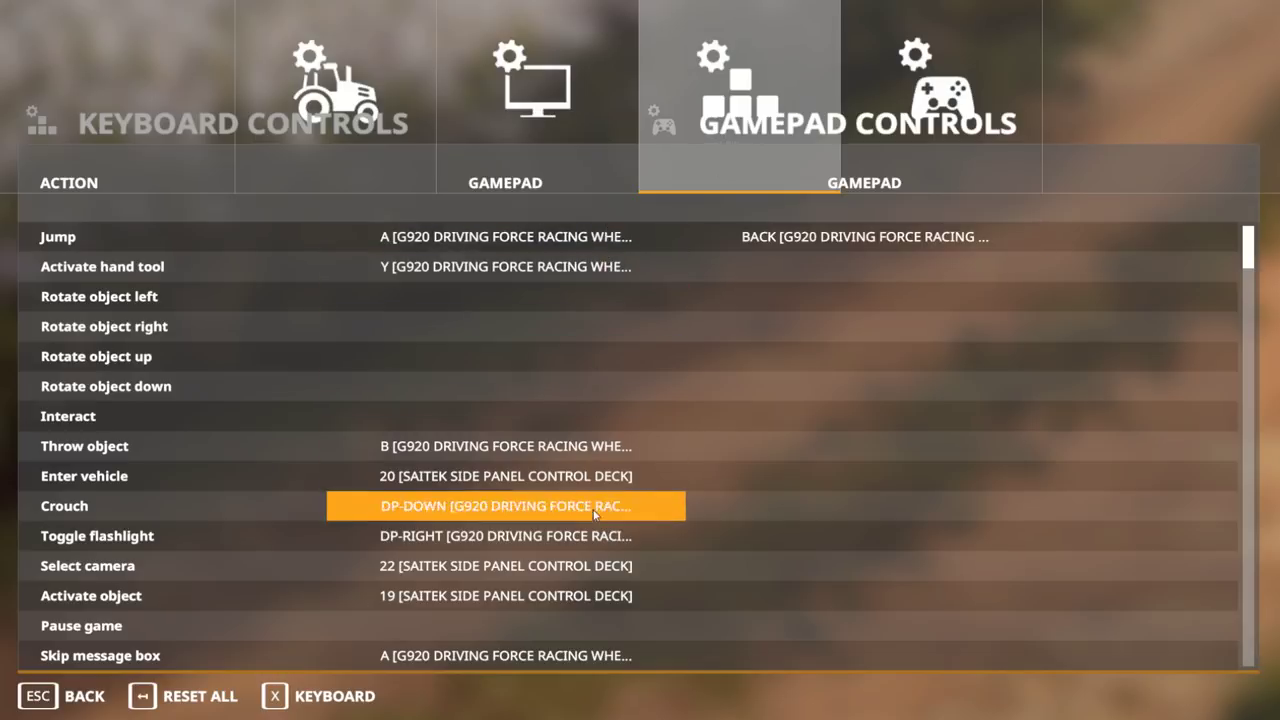
pyautogui.scroll(-3, 588, 510)
pyautogui.scroll(-8, 588, 515)
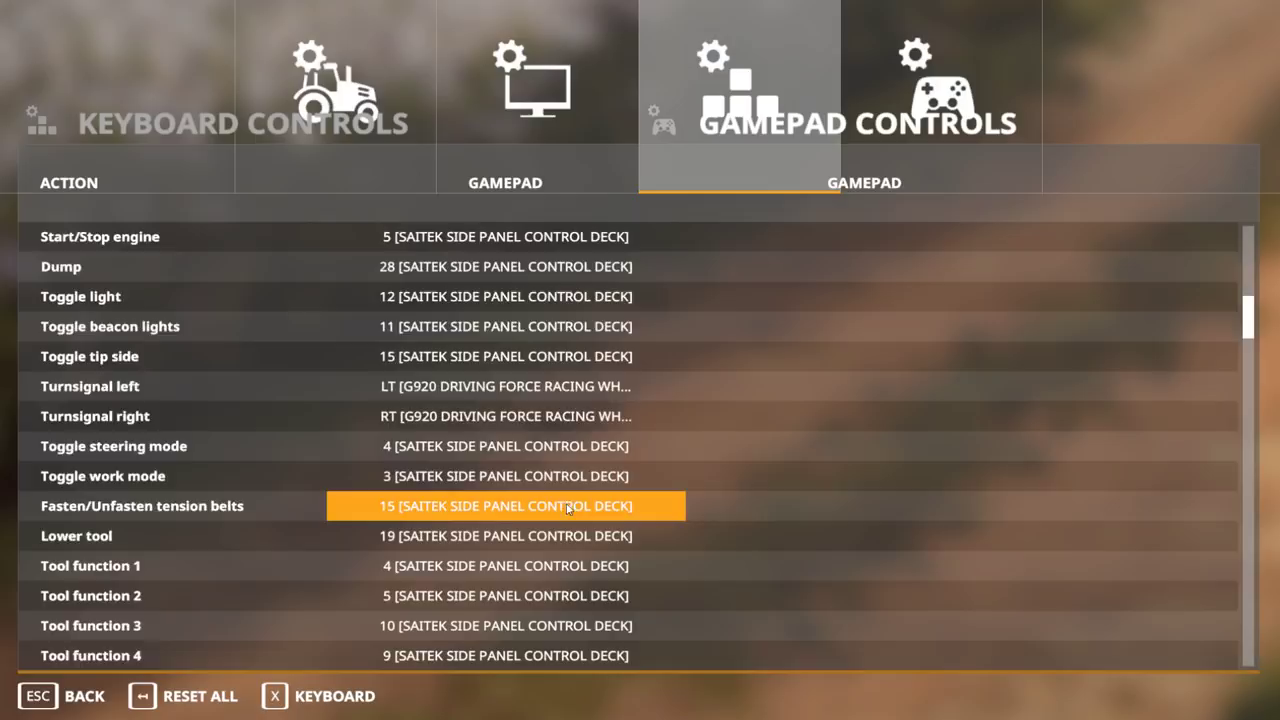
pyautogui.scroll(-4, 567, 520)
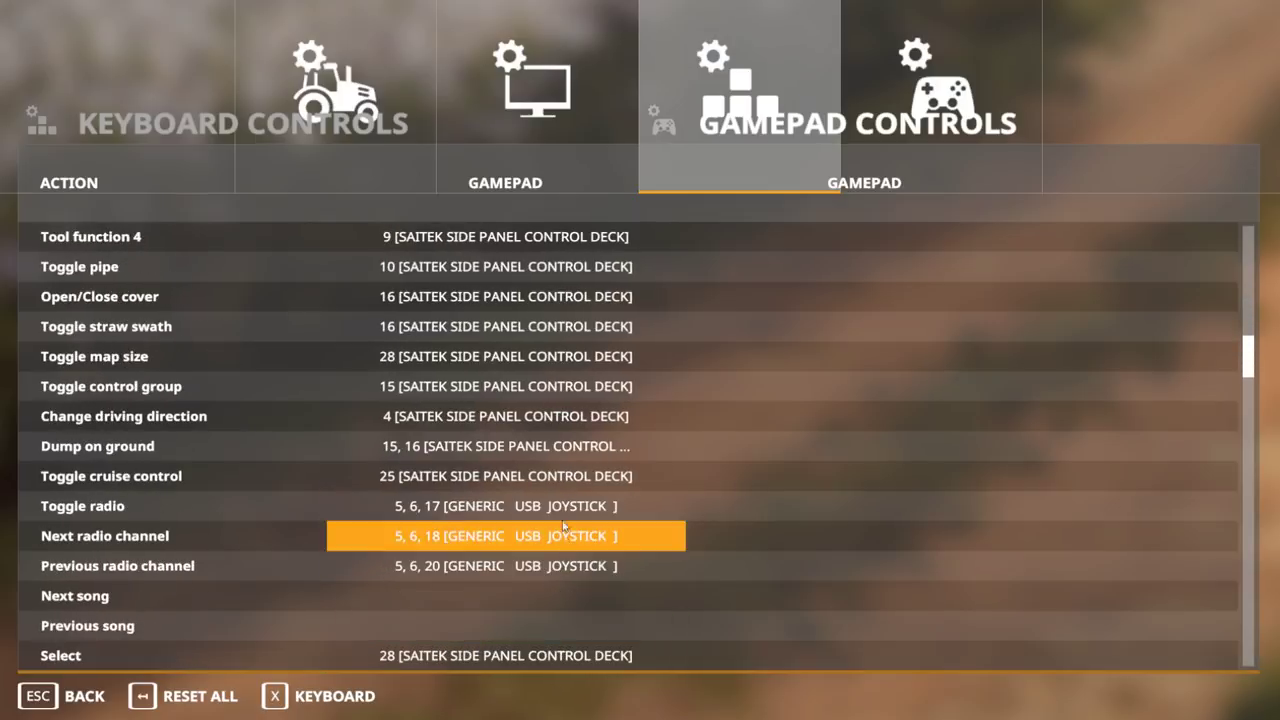
pyautogui.scroll(-1, 593, 442)
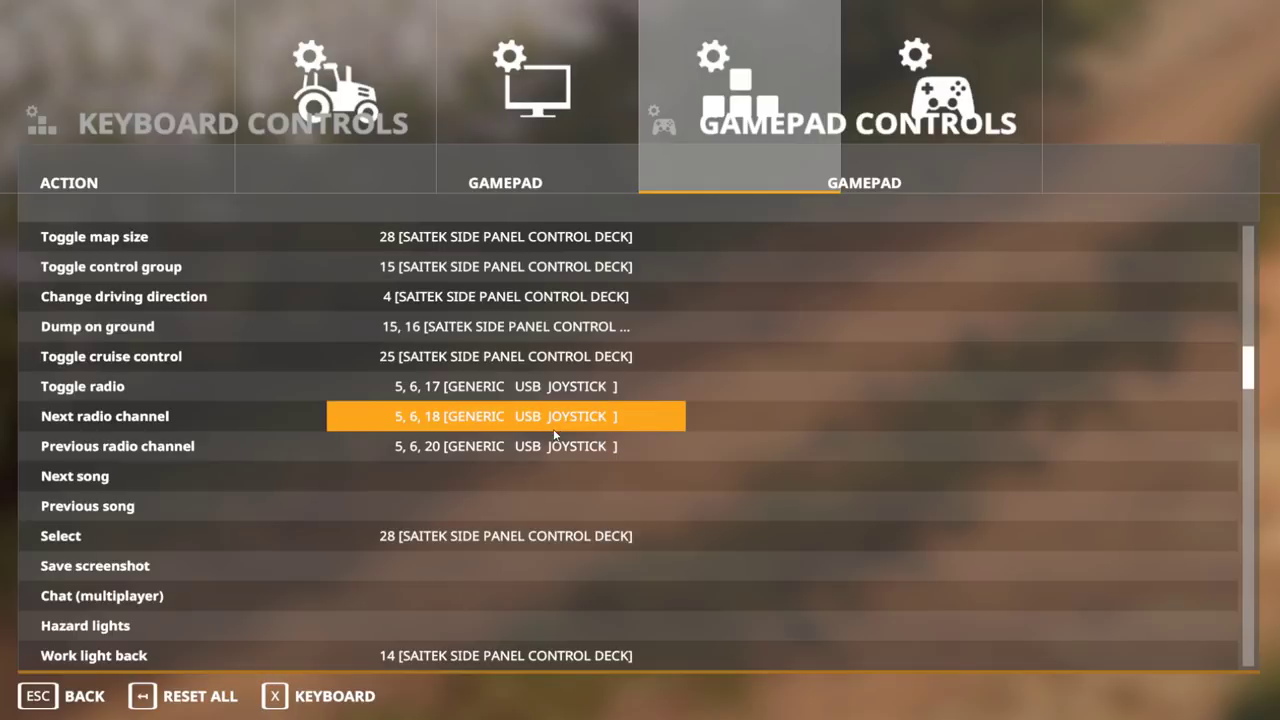
pyautogui.scroll(7, 540, 420)
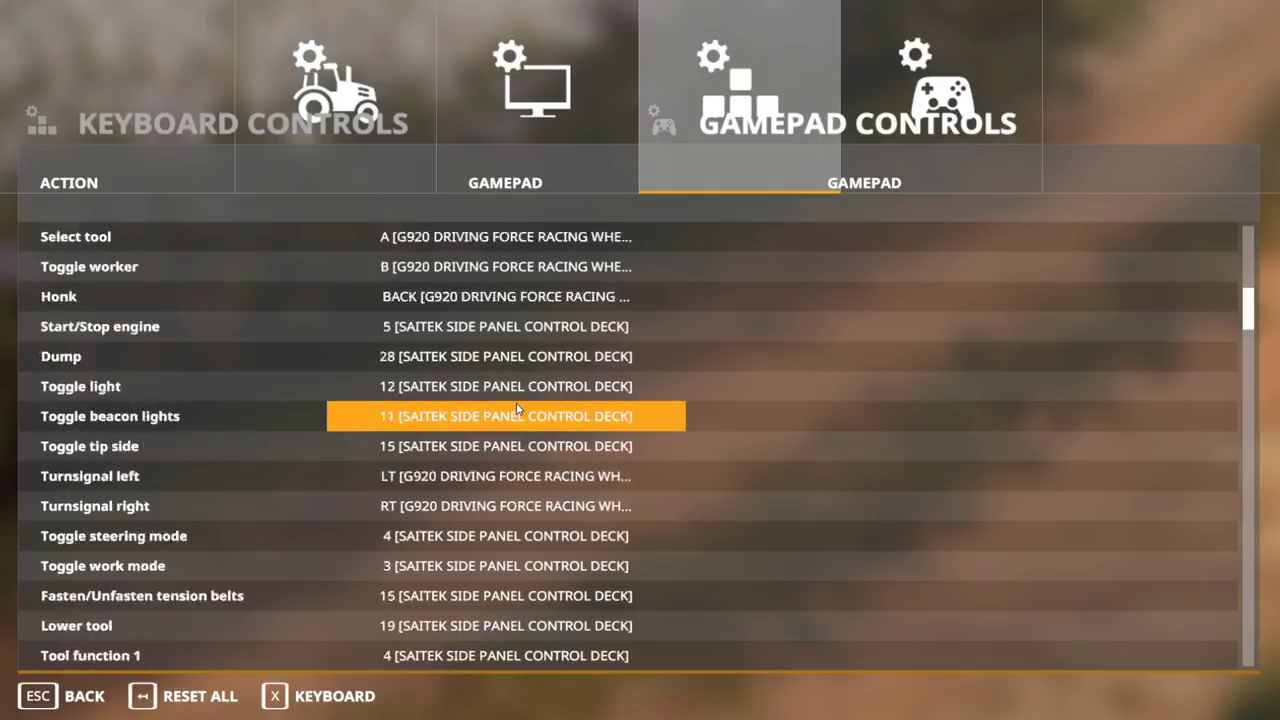
pyautogui.scroll(5, 517, 408)
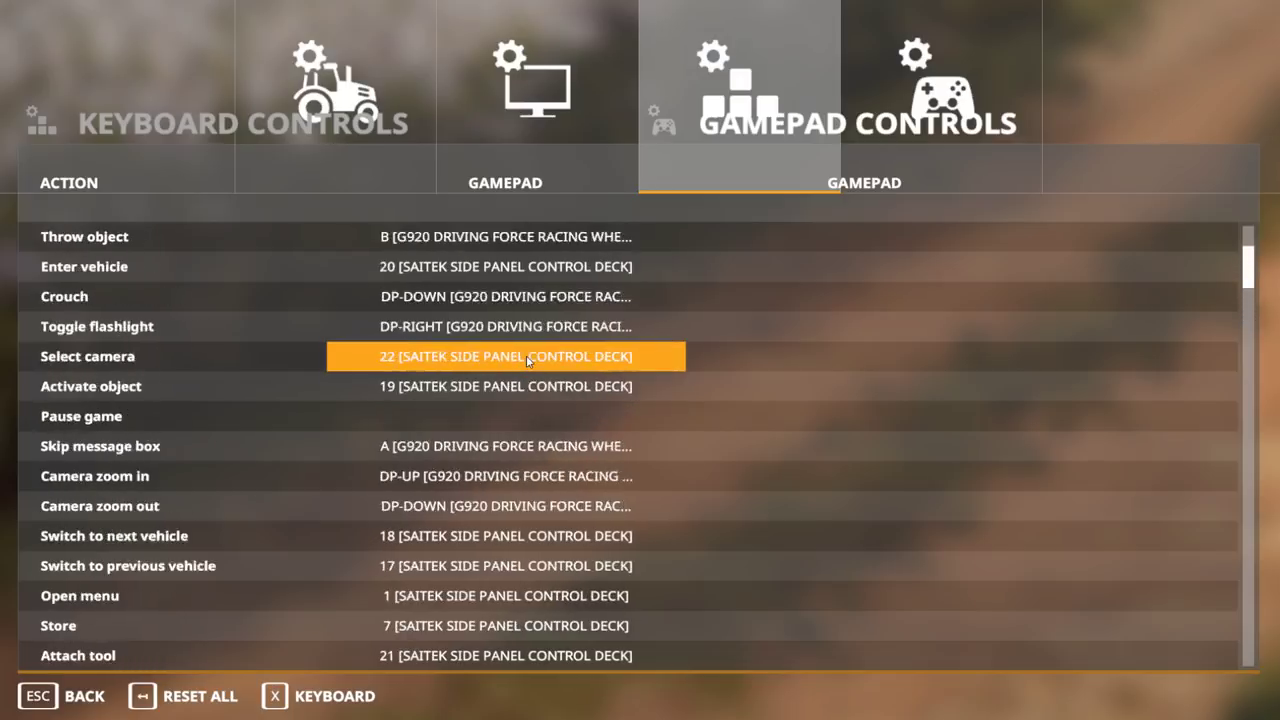
pyautogui.scroll(2, 524, 352)
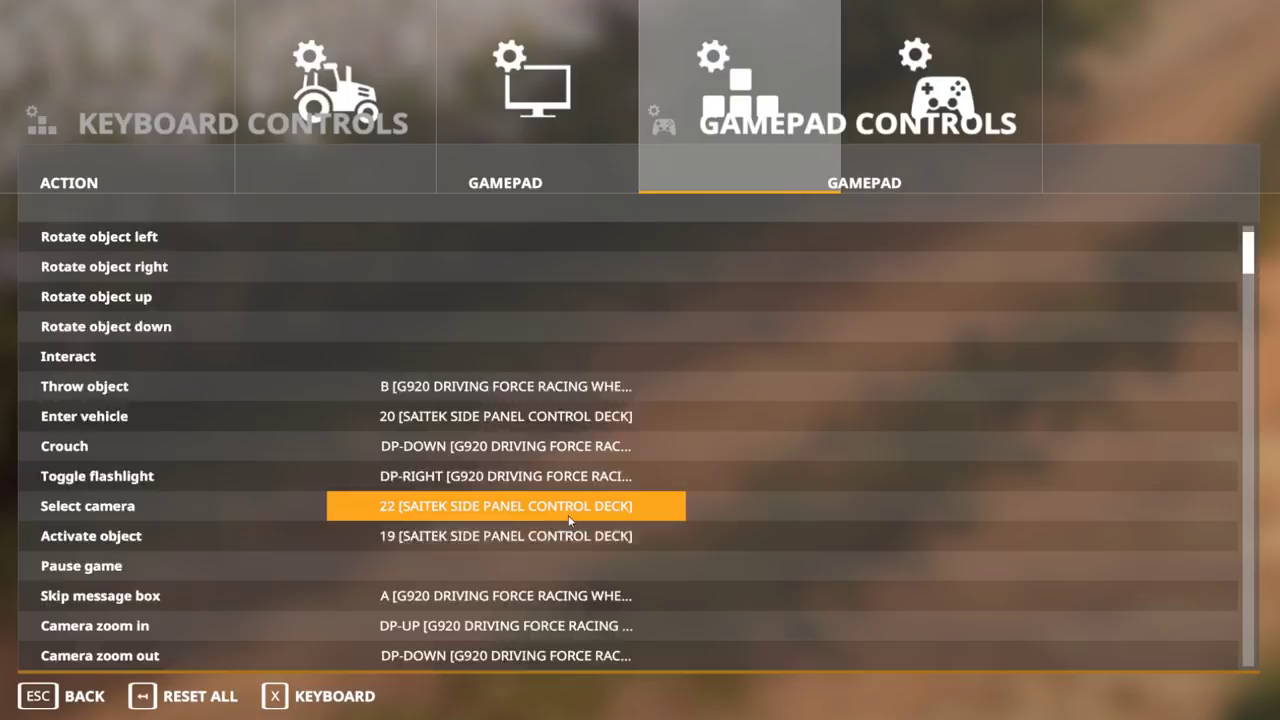
pyautogui.scroll(-1, 568, 515)
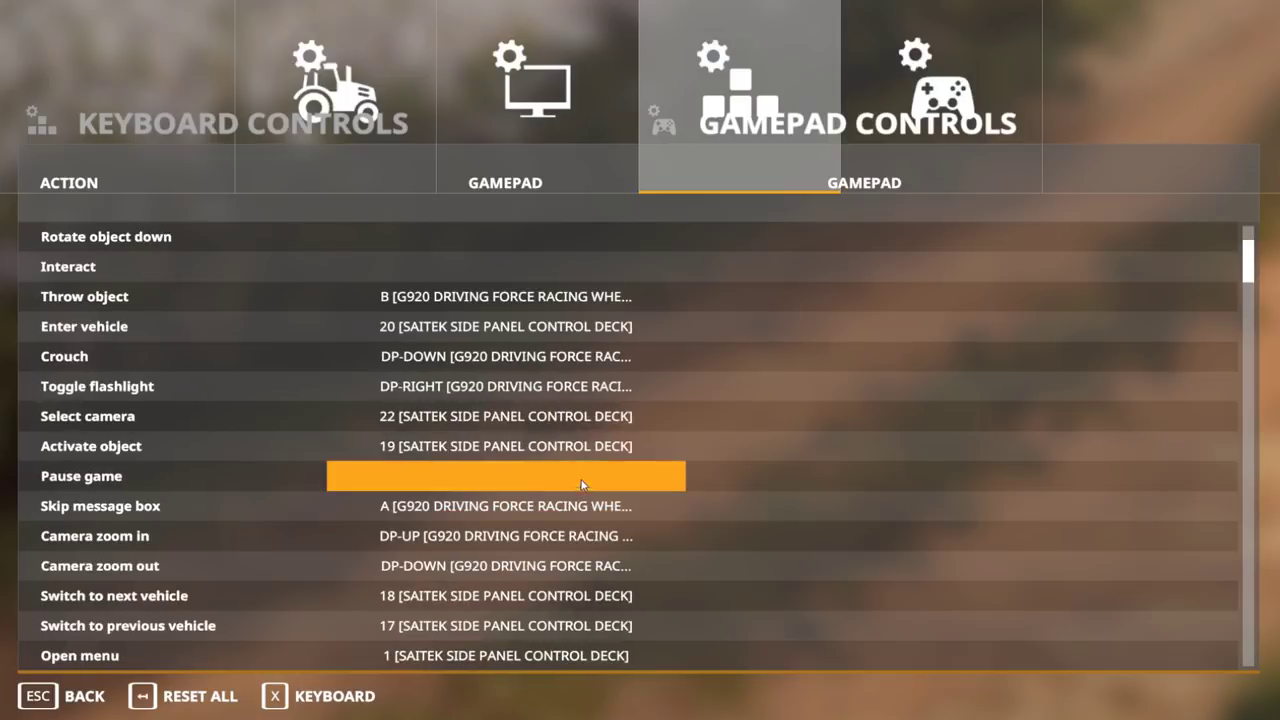
# - Cancel a stray Throw object rebind, then bind Hazard lights to the wheel's B button
pyautogui.click(519, 298)
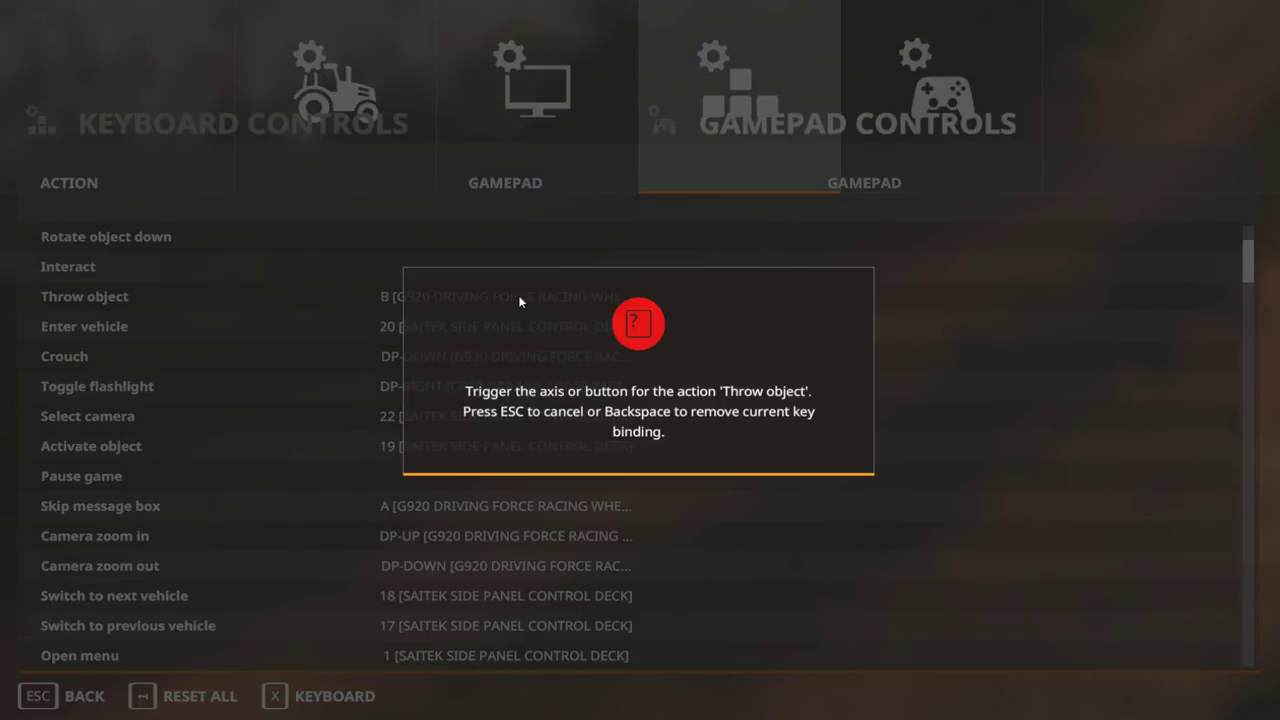
pyautogui.press('Escape')
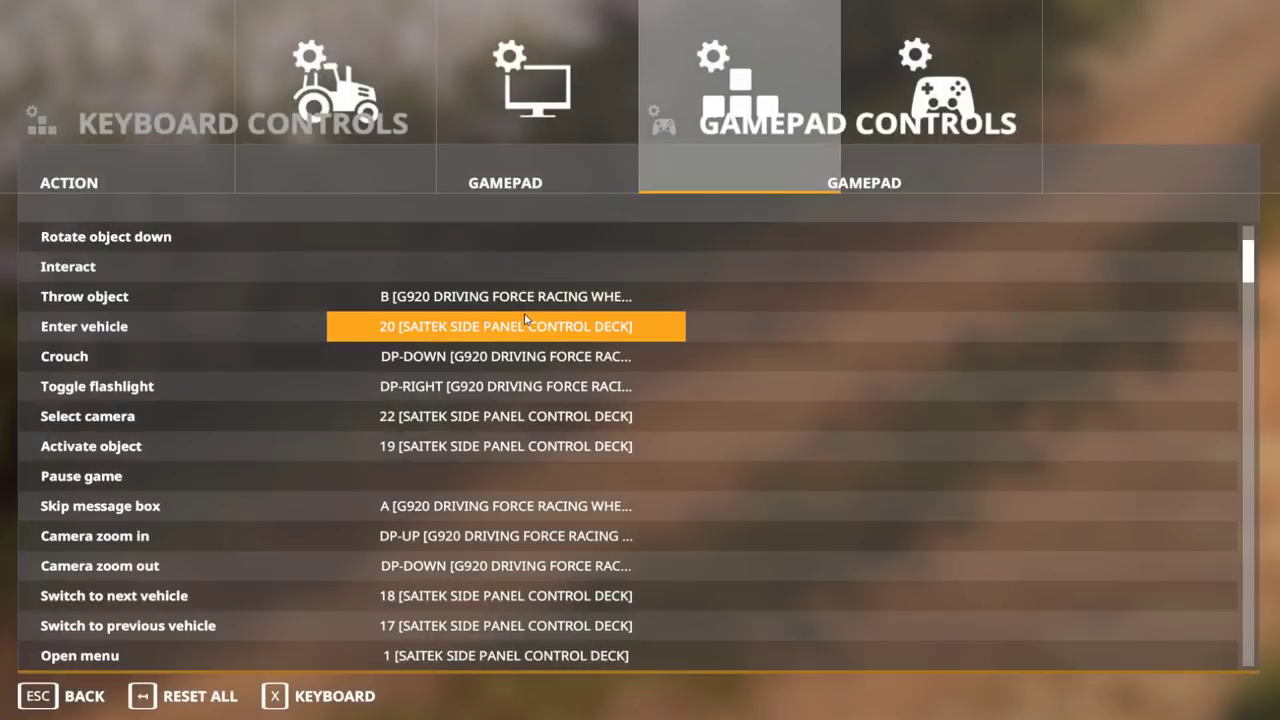
pyautogui.scroll(-2, 513, 320)
pyautogui.scroll(-7, 513, 320)
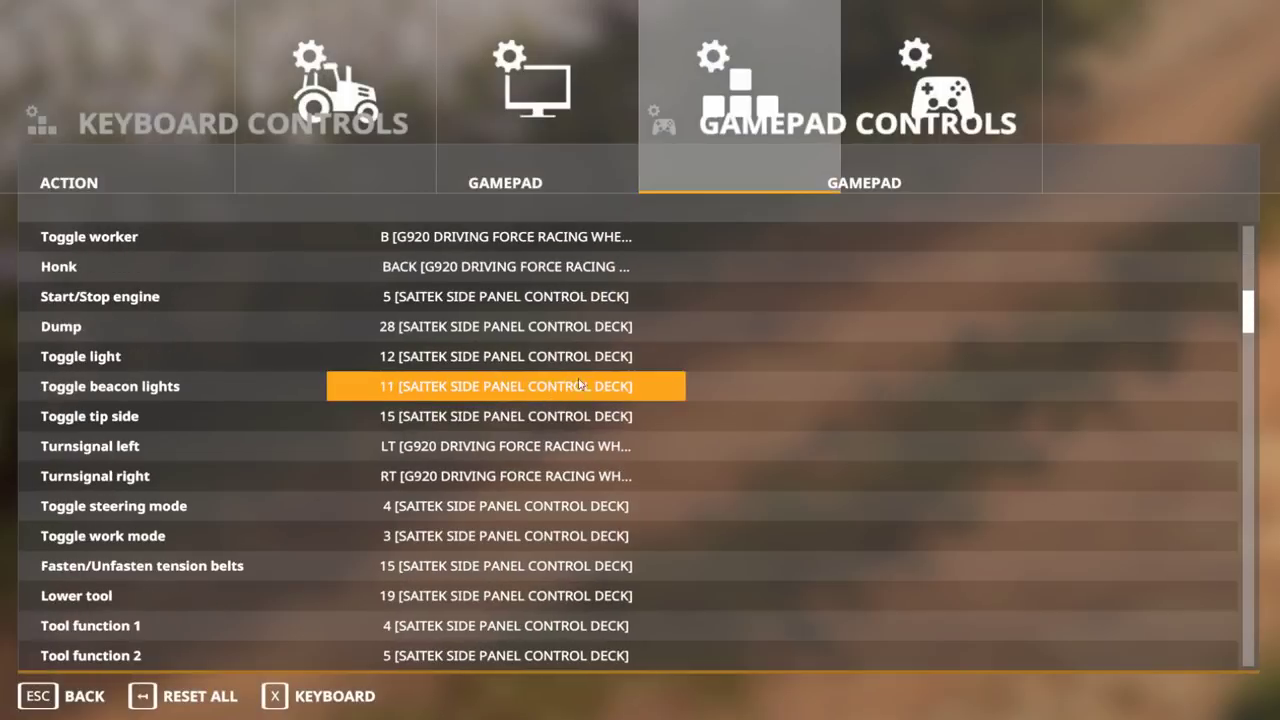
pyautogui.scroll(1, 560, 365)
pyautogui.scroll(-10, 500, 385)
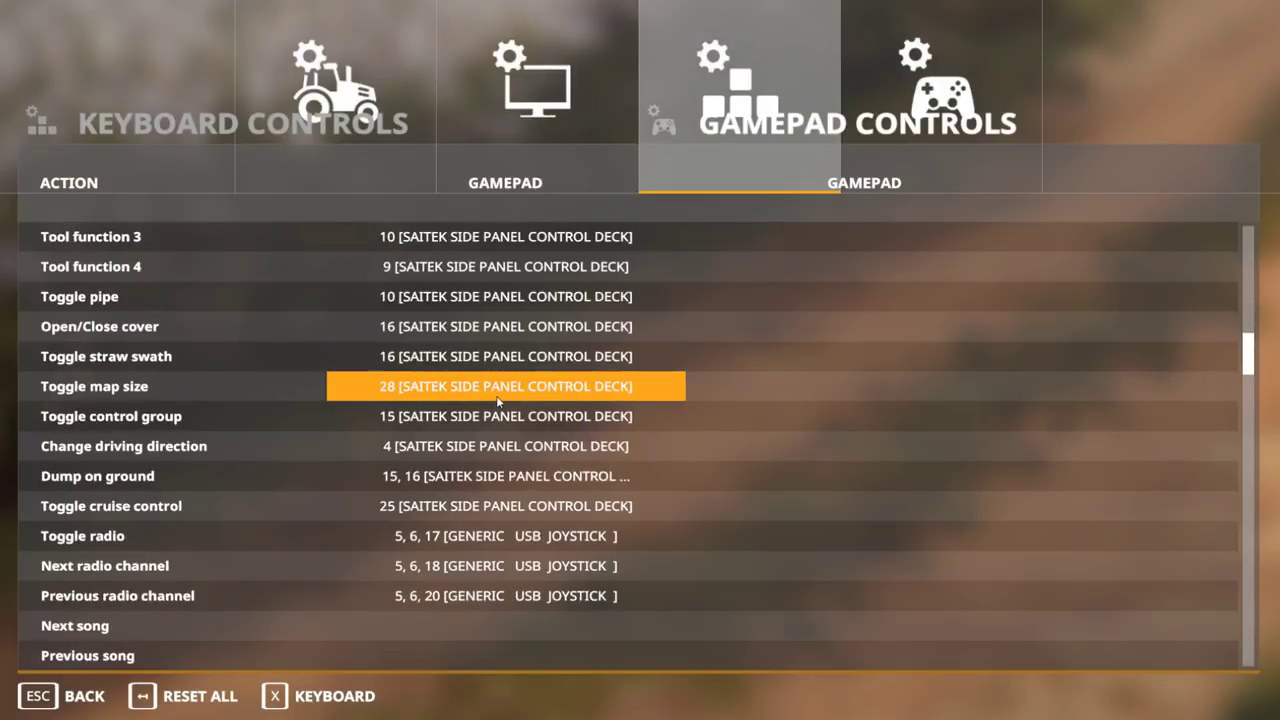
pyautogui.scroll(-2, 499, 414)
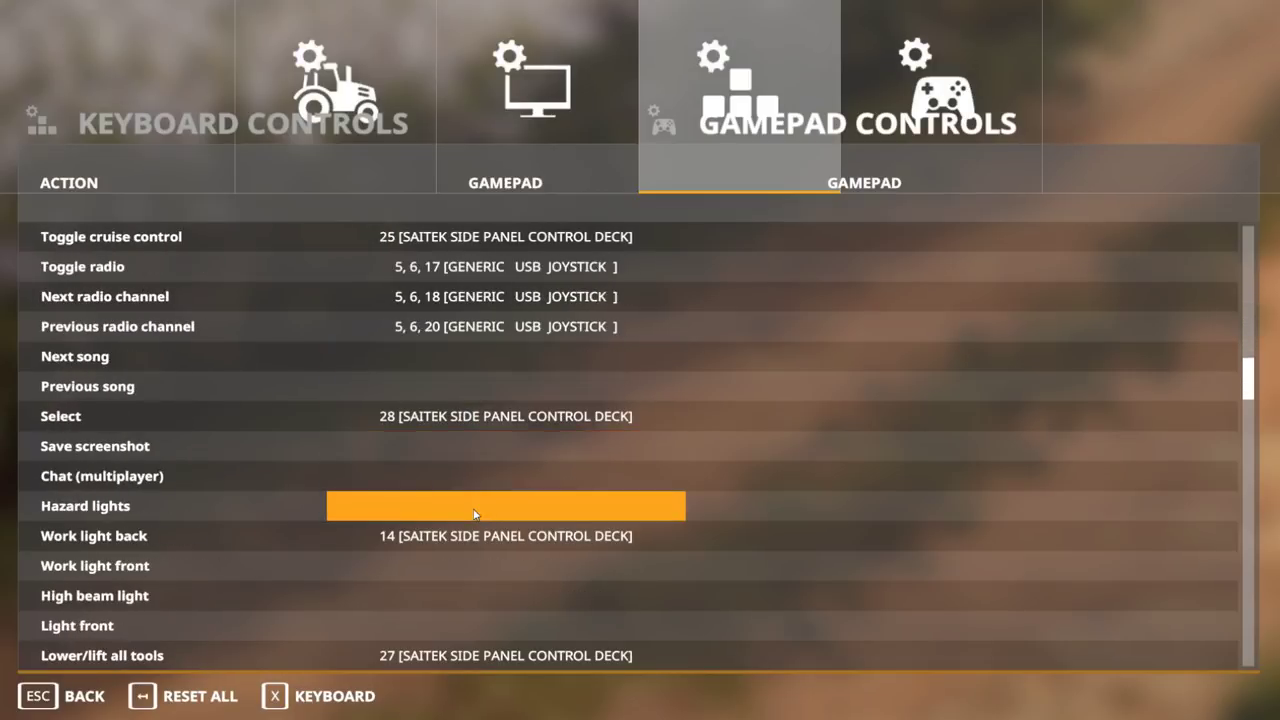
pyautogui.click(473, 512)
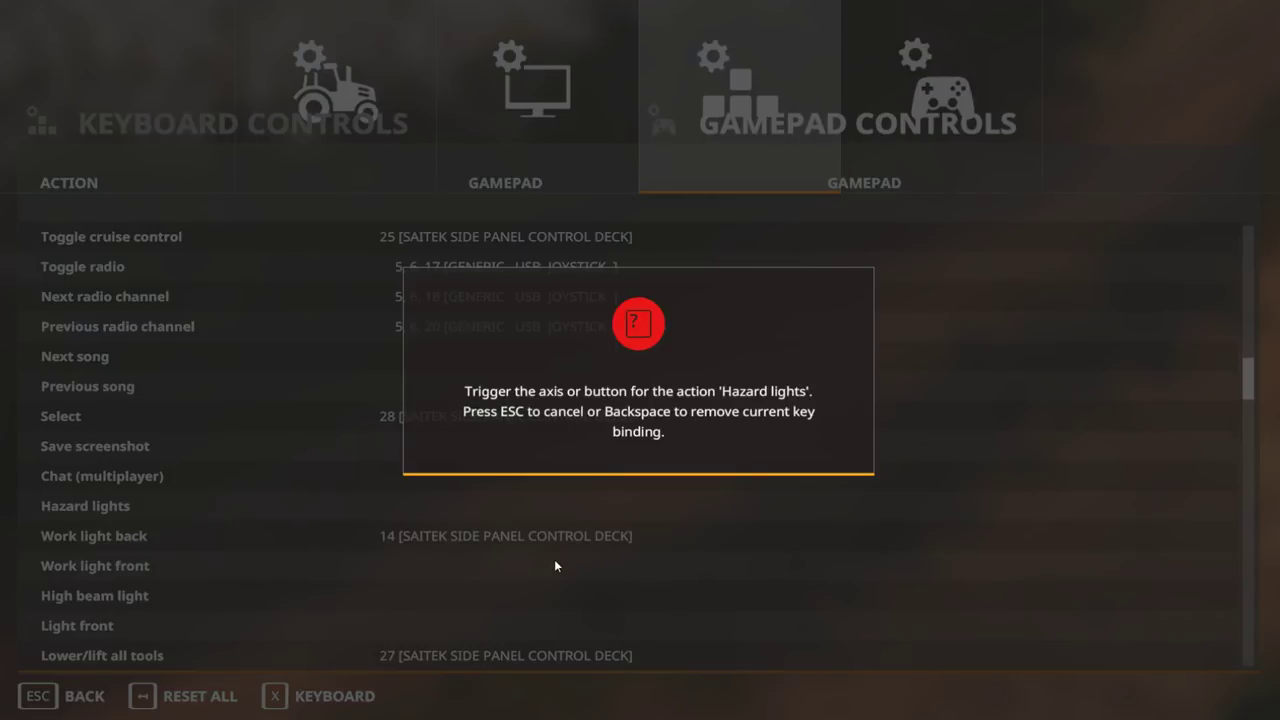
pyautogui.press('b')
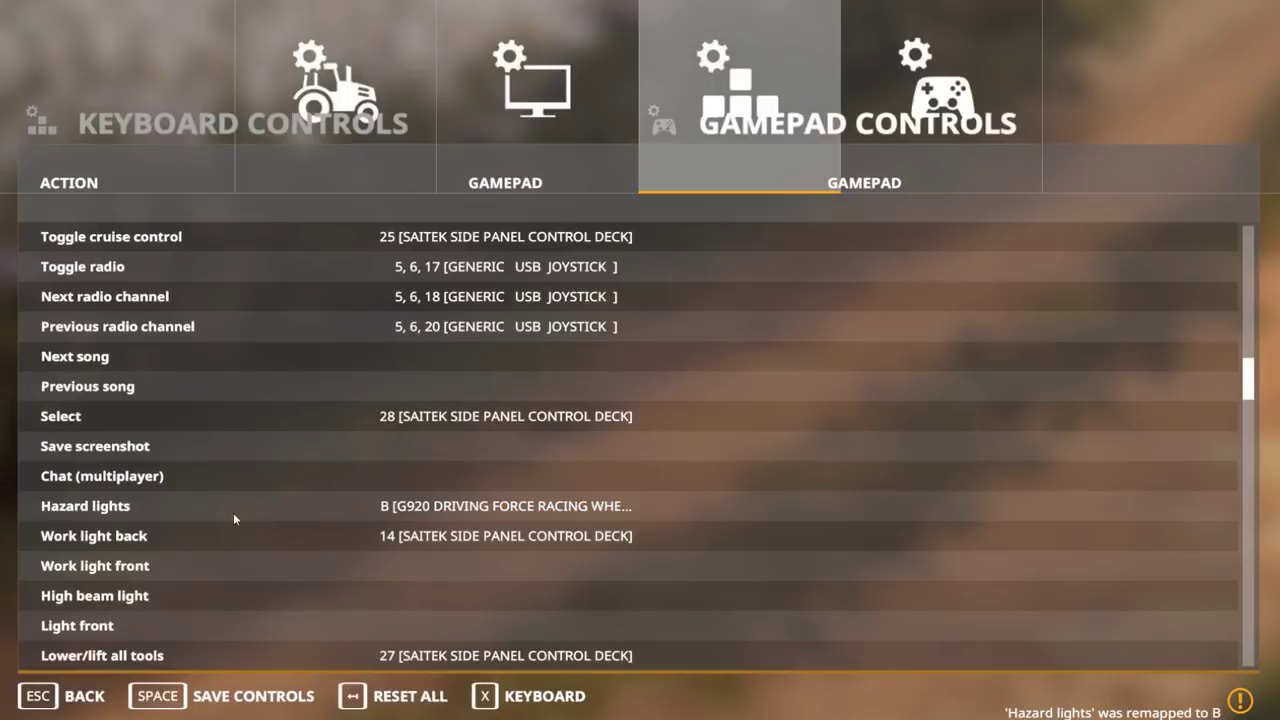
# - Assign the G920 wheel's Y button to the Work mode left action
pyautogui.scroll(-5, 296, 564)
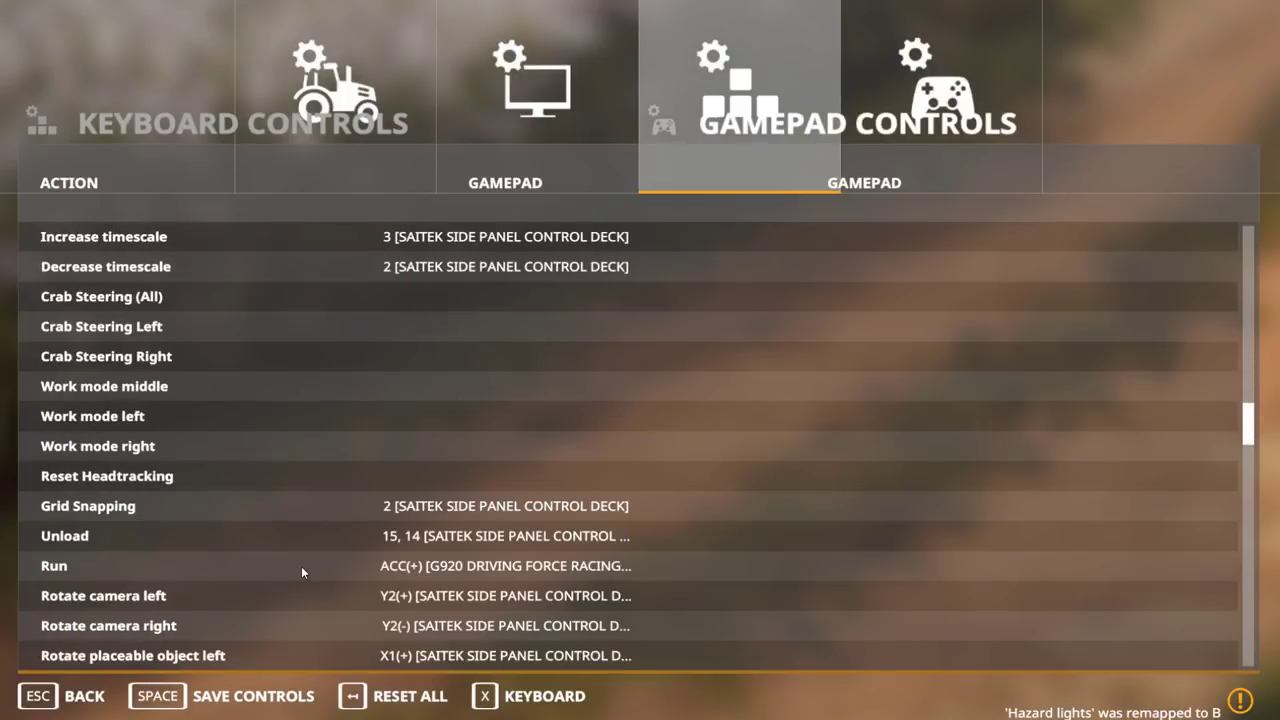
pyautogui.scroll(1, 301, 566)
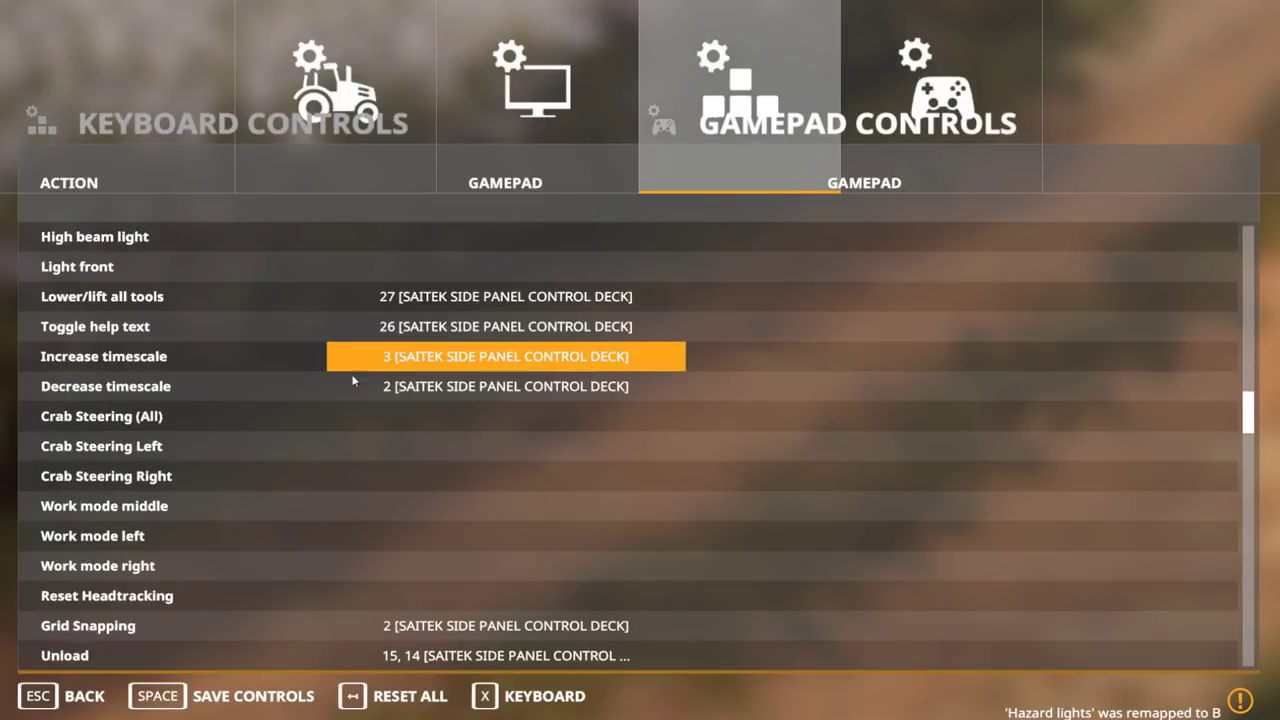
pyautogui.click(406, 549)
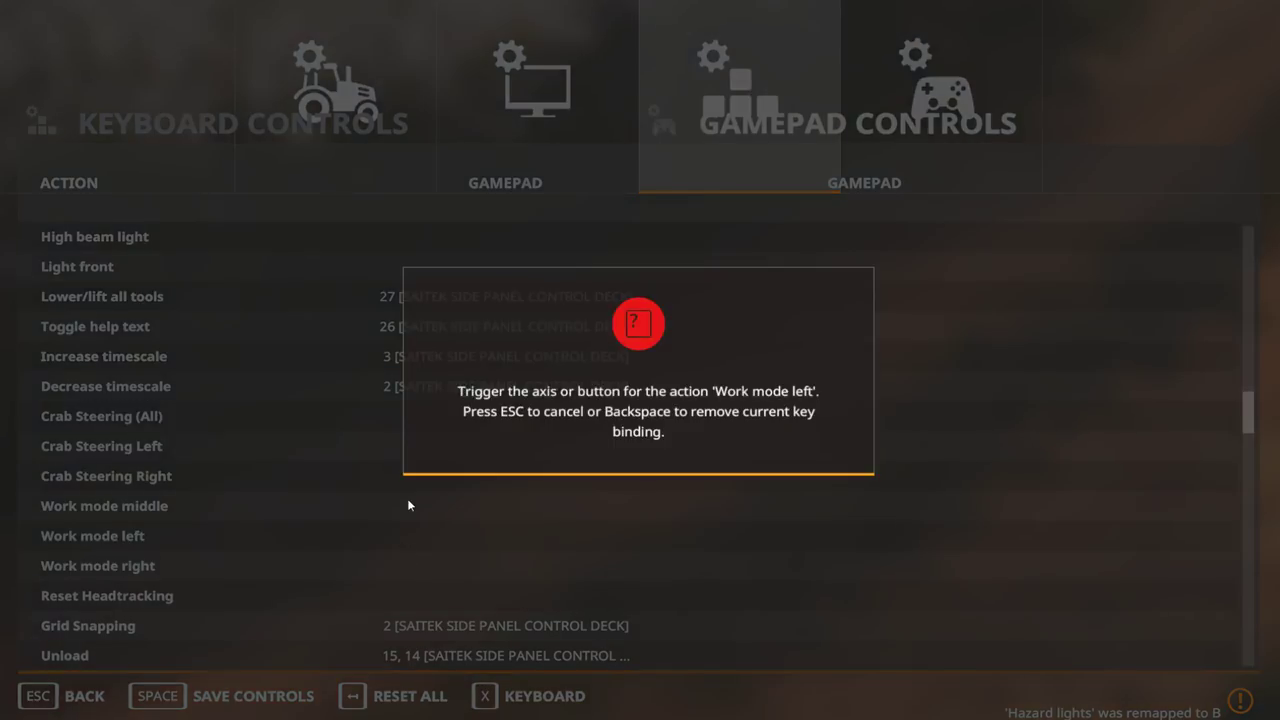
pyautogui.press('y')
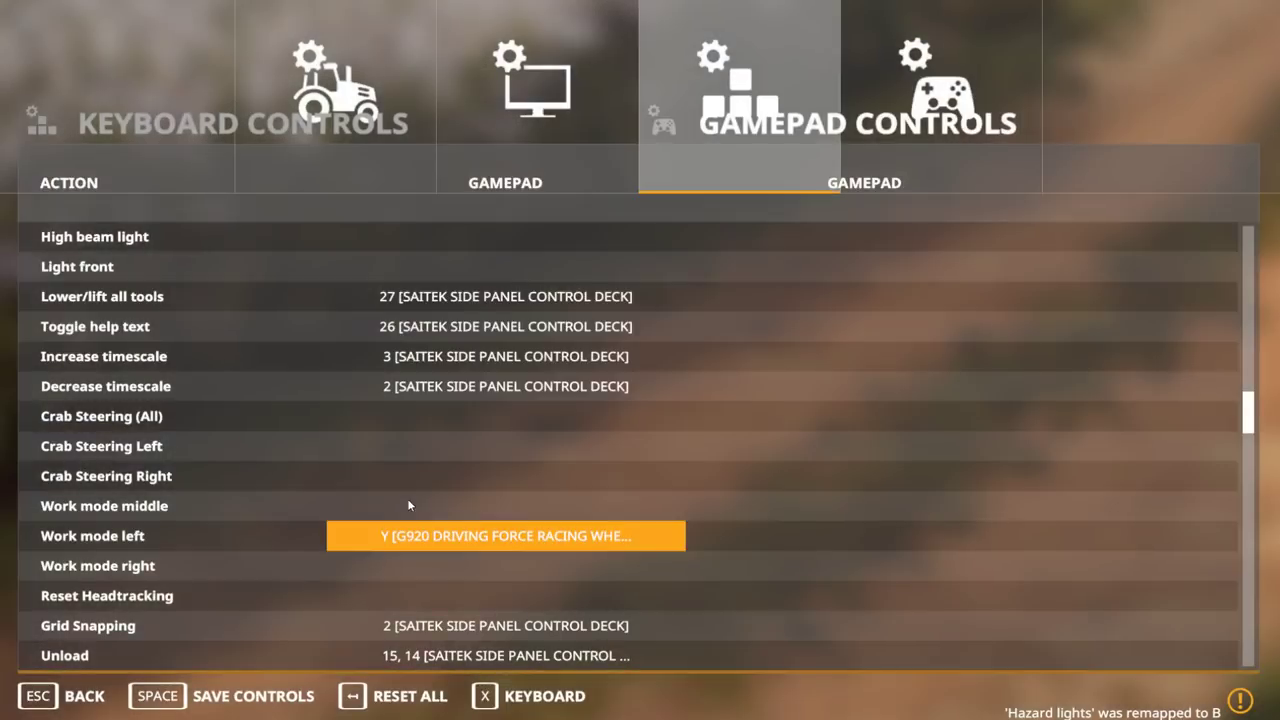
pyautogui.scroll(-2, 567, 596)
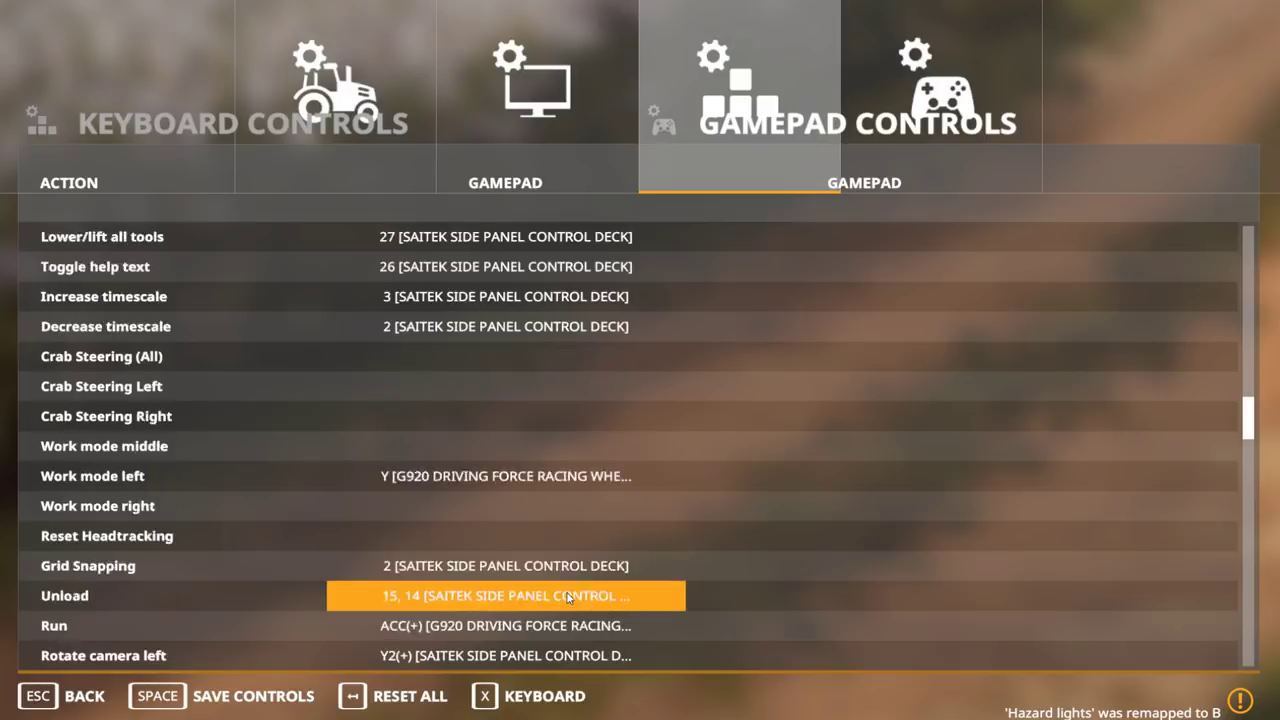
pyautogui.scroll(-9, 567, 596)
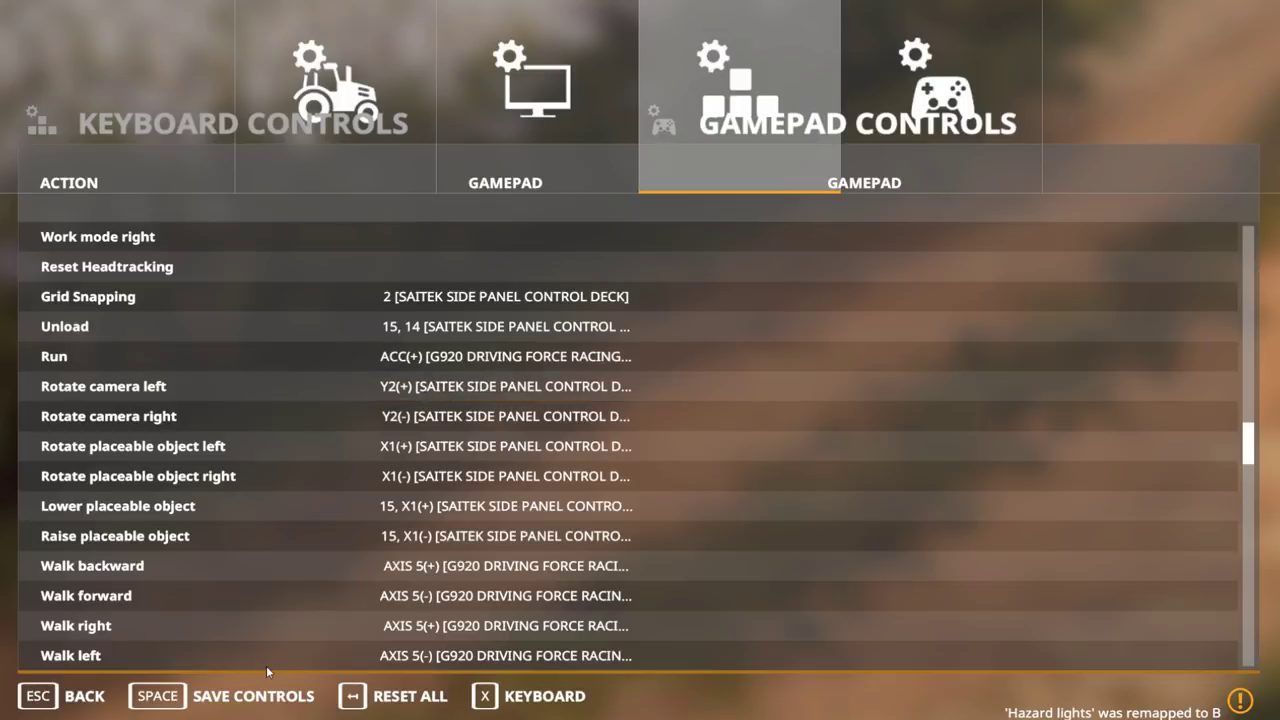
pyautogui.scroll(-3, 425, 515)
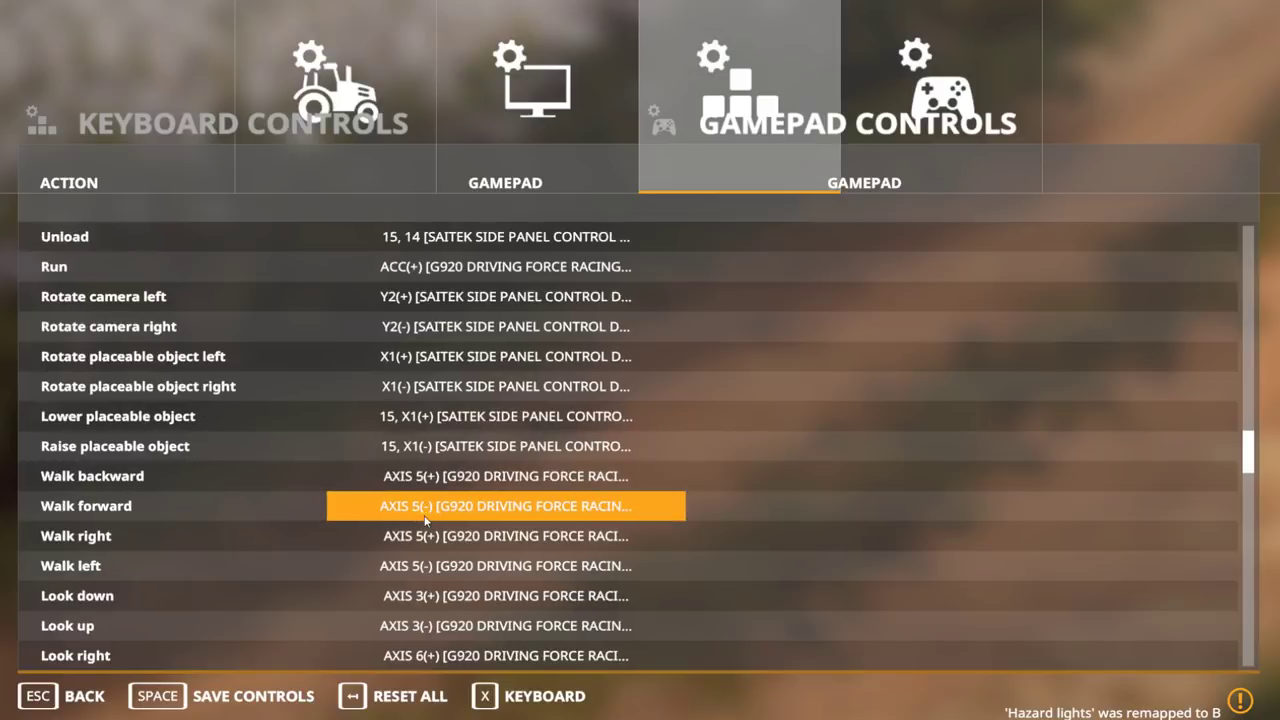